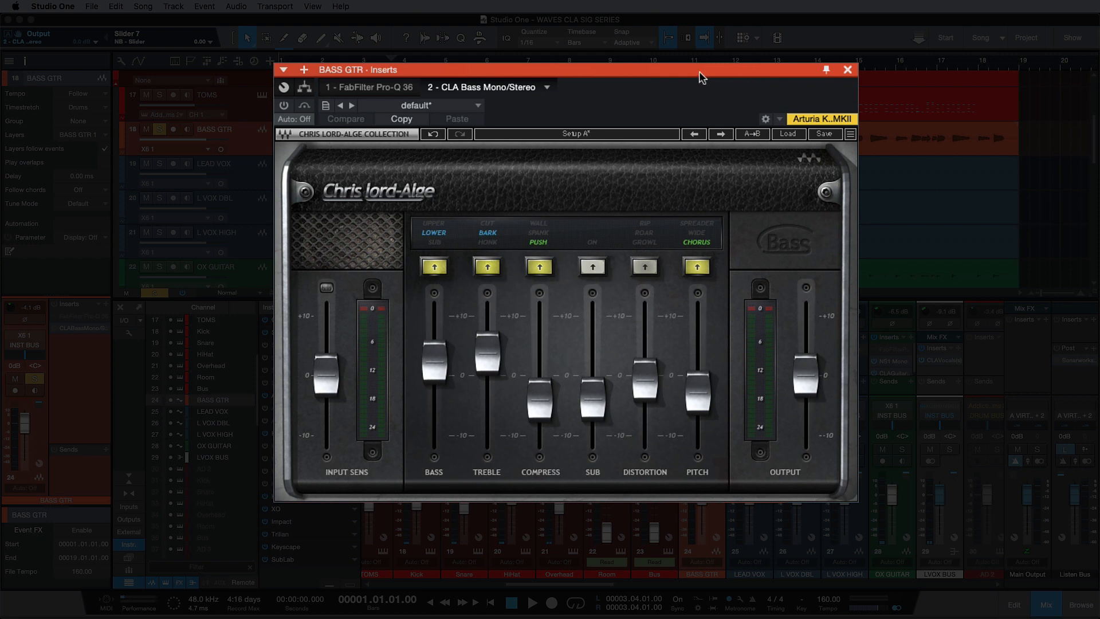
- Play the soloed bass track with CLA Bass off, on and bypassed to compare its sound, and return the playhead to the start
key("space")
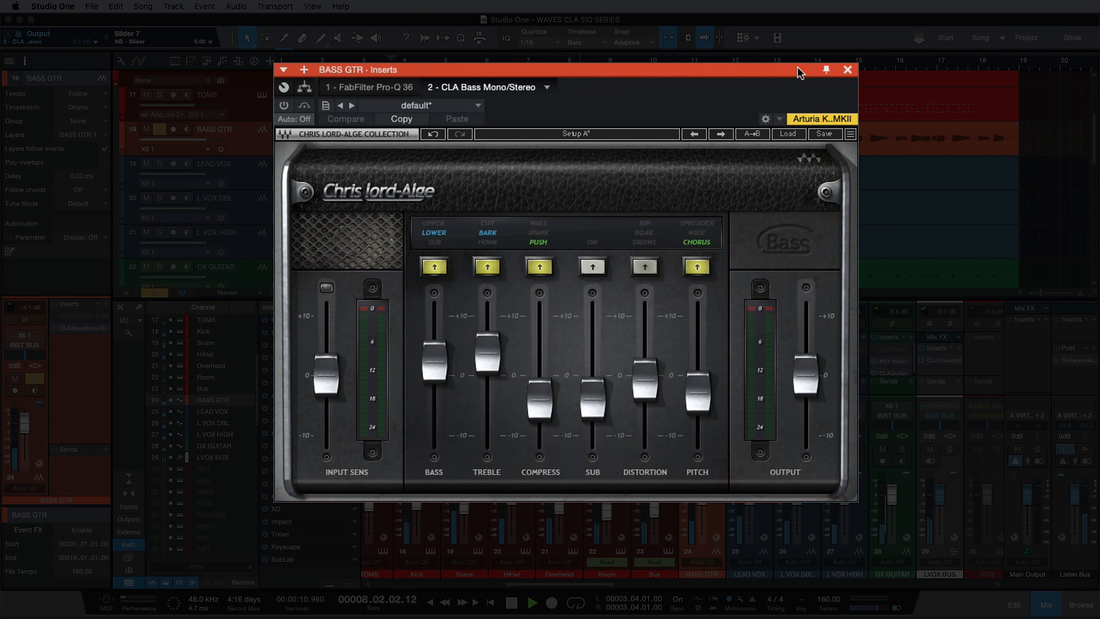
key("space")
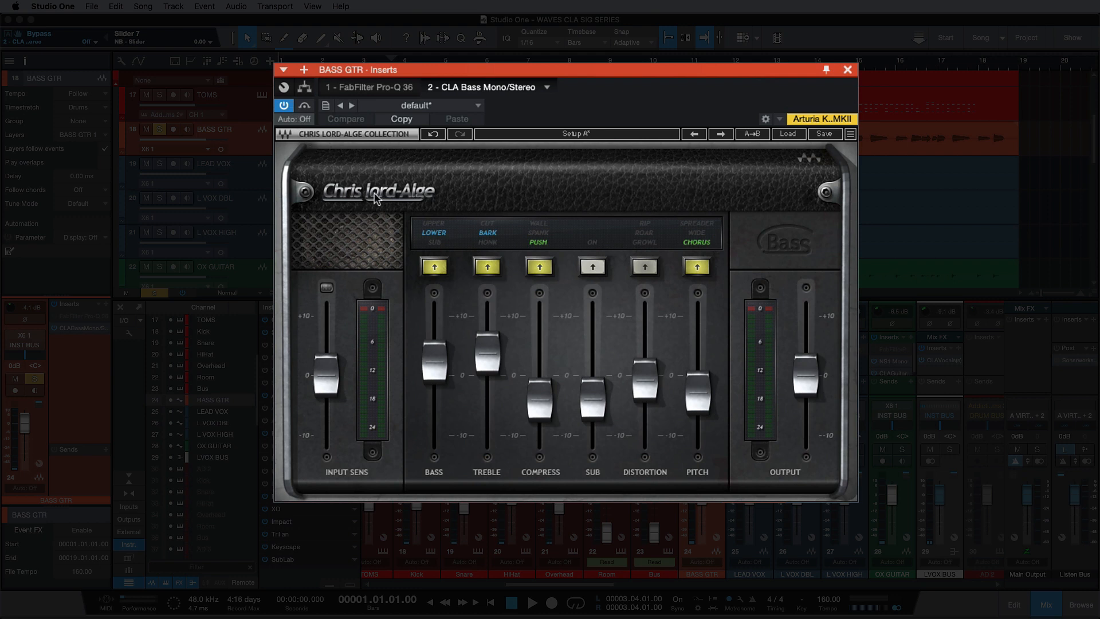
key("space")
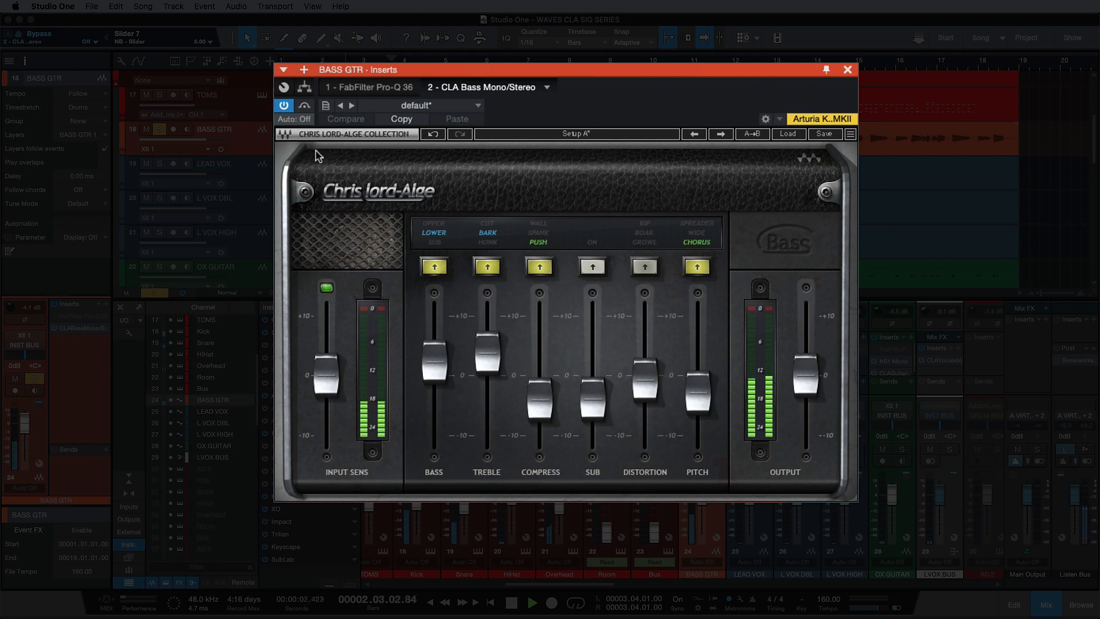
left_click(304, 105)
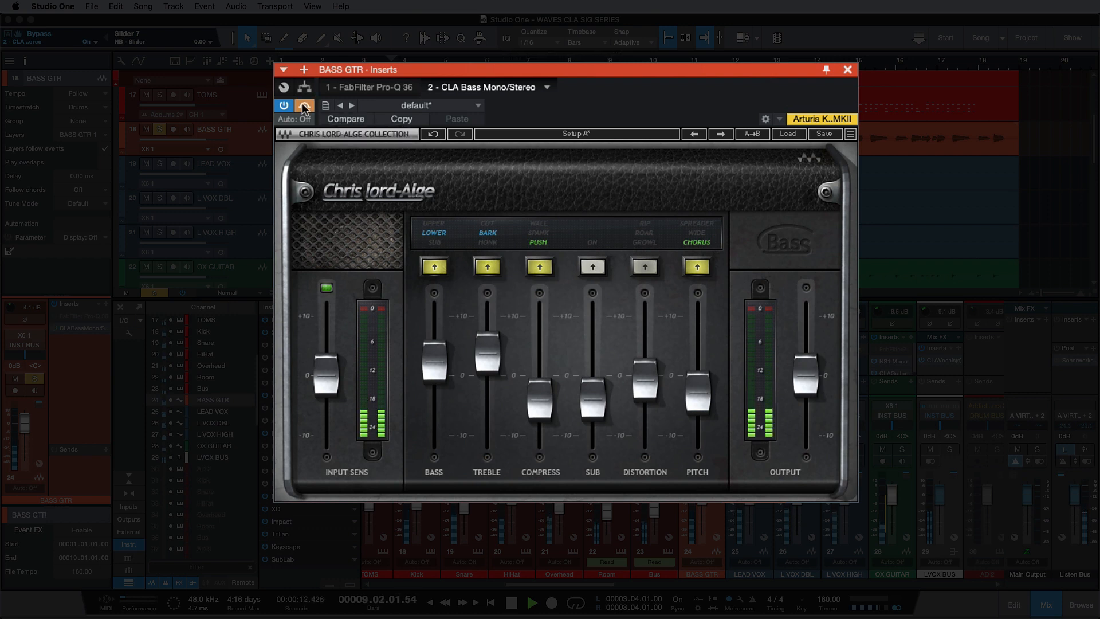
left_click(305, 105)
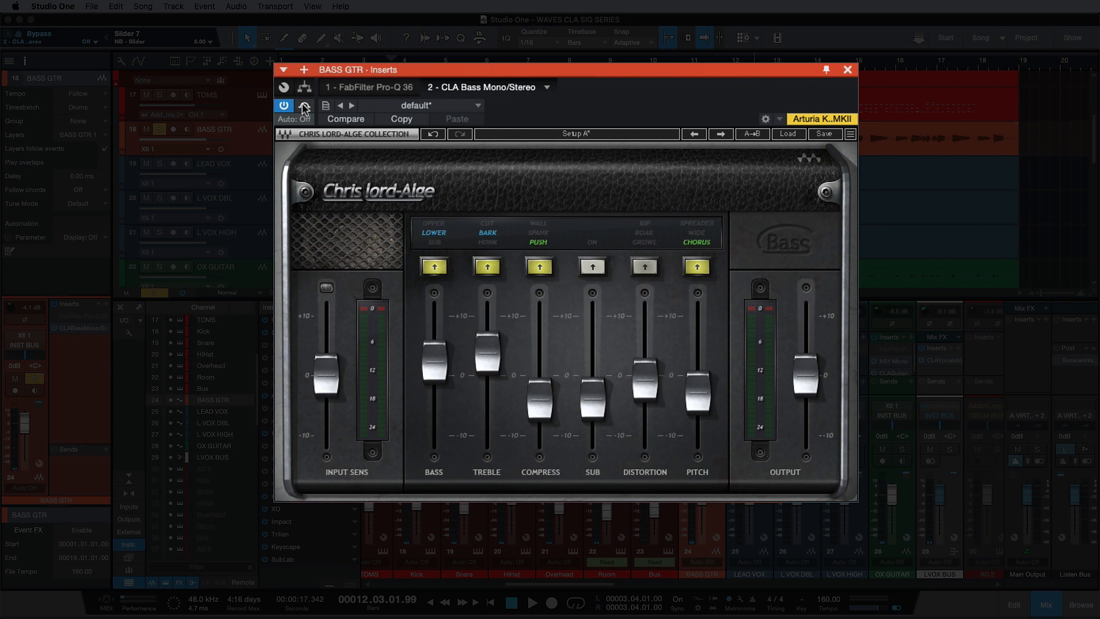
key("comma")
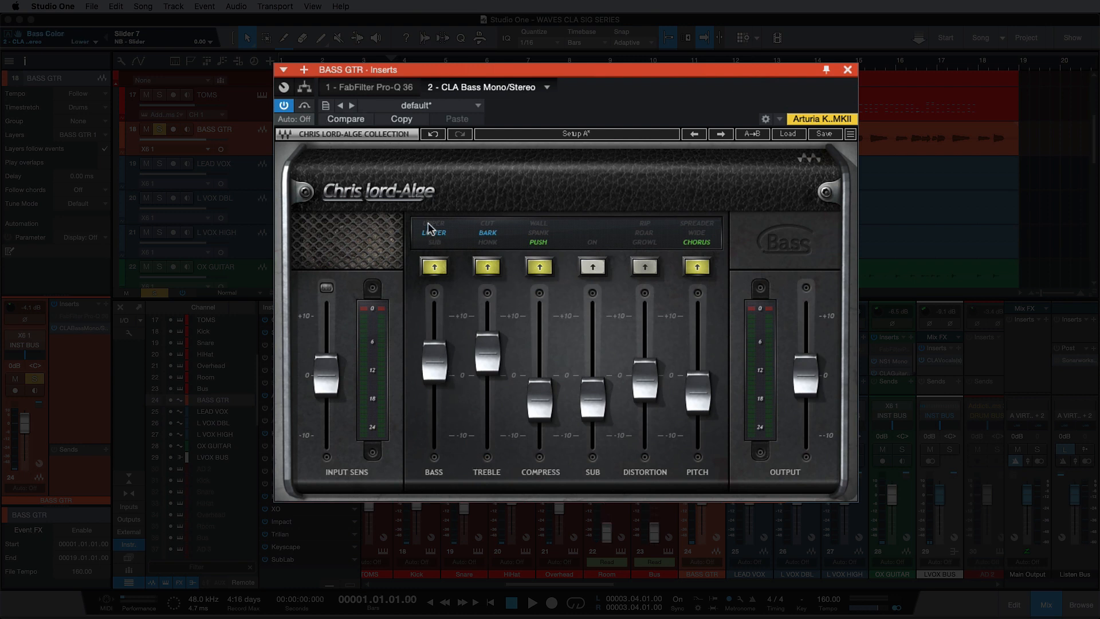
- Raise the Bass fader slightly during playback, trying the Sub color before setting it back to Lower
key("space")
mouse_move(438, 342)
left_mouse_down()
mouse_move(439, 296)
mouse_move(438, 413)
mouse_move(435, 314)
mouse_move(435, 358)
left_mouse_up()
left_click(434, 267)
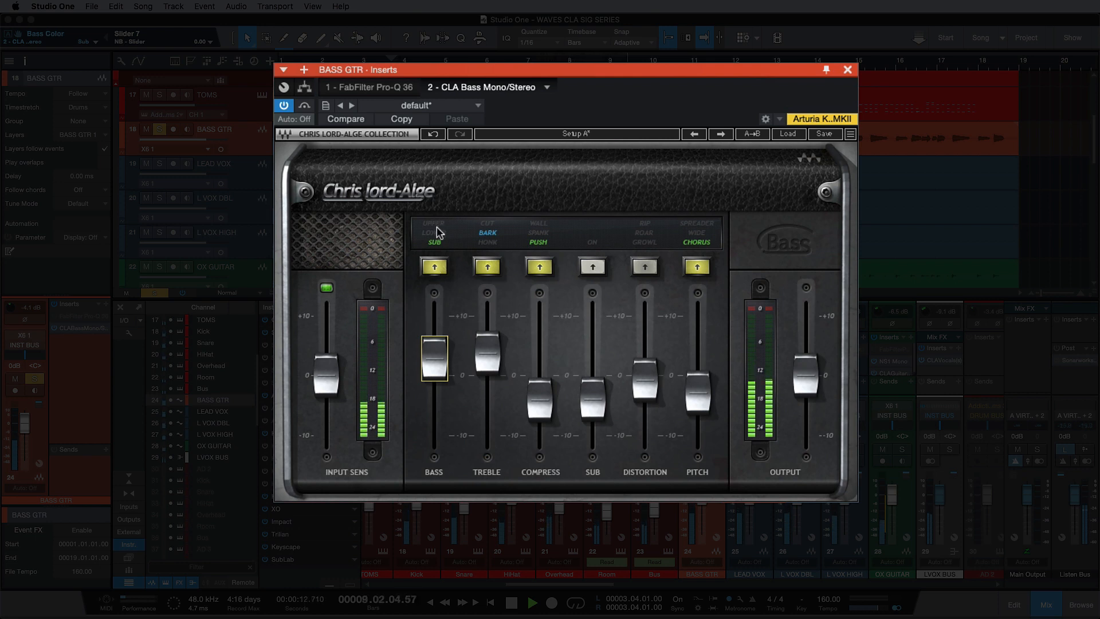
left_click(430, 235)
- Set the Treble fader to 3.0 and lower the Compress fader in CLA Bass
mouse_move(476, 355)
left_mouse_down()
mouse_move(476, 318)
mouse_move(487, 365)
mouse_move(487, 352)
mouse_move(476, 359)
left_mouse_up()
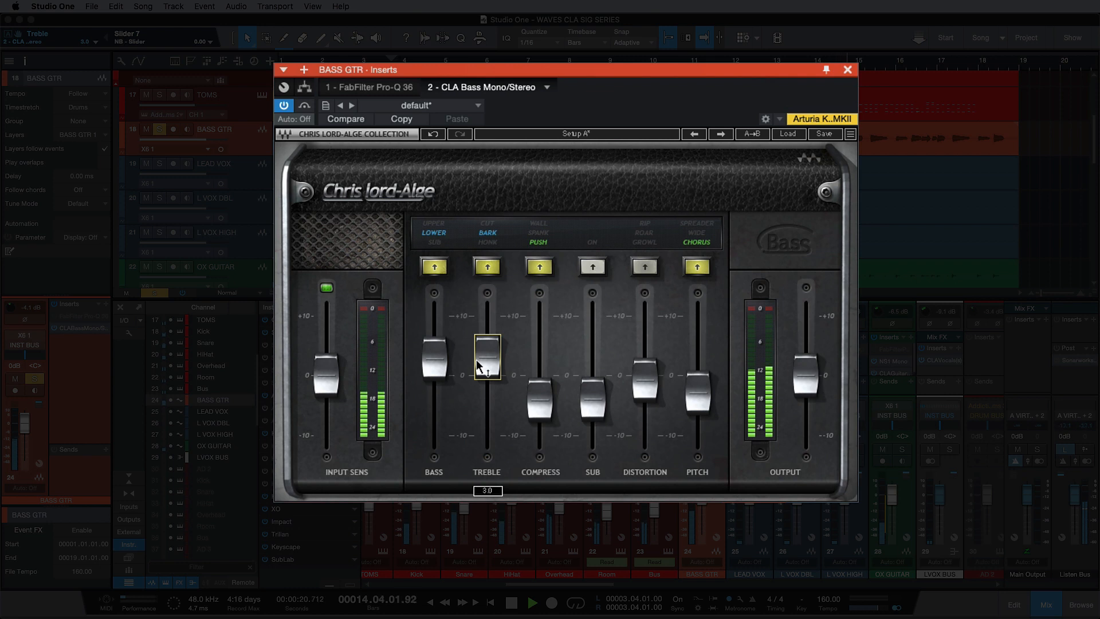
left_click(549, 400)
mouse_move(549, 400)
left_mouse_down()
mouse_move(550, 360)
mouse_move(551, 421)
left_mouse_up()
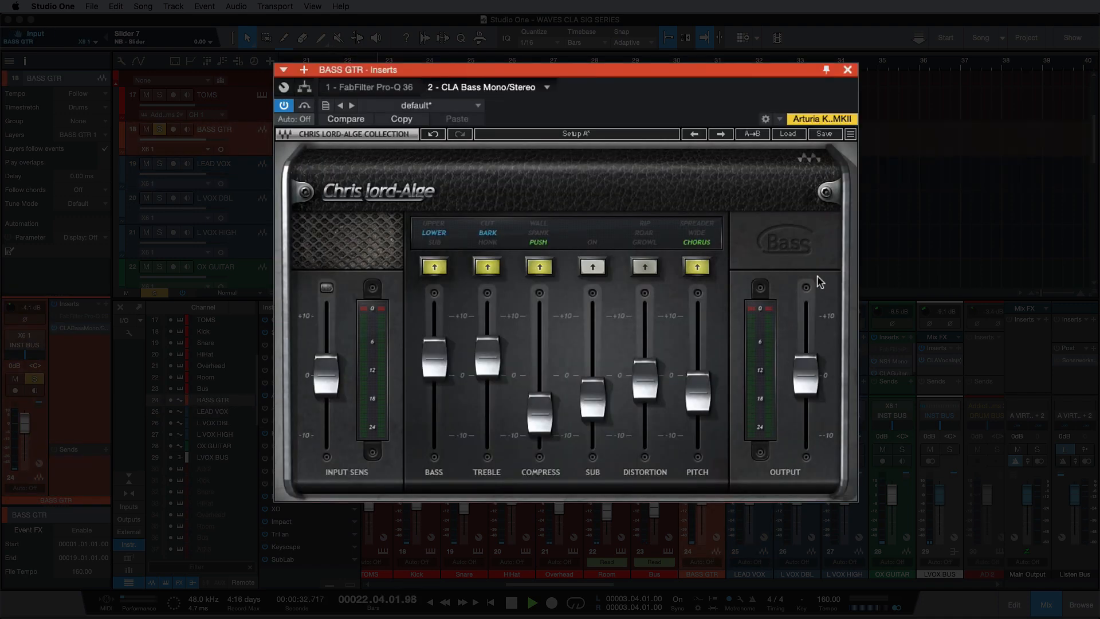
- Play the bass from the start and try the Pitch fader at about -2.1 with the Wide color
key("comma")
key("space")
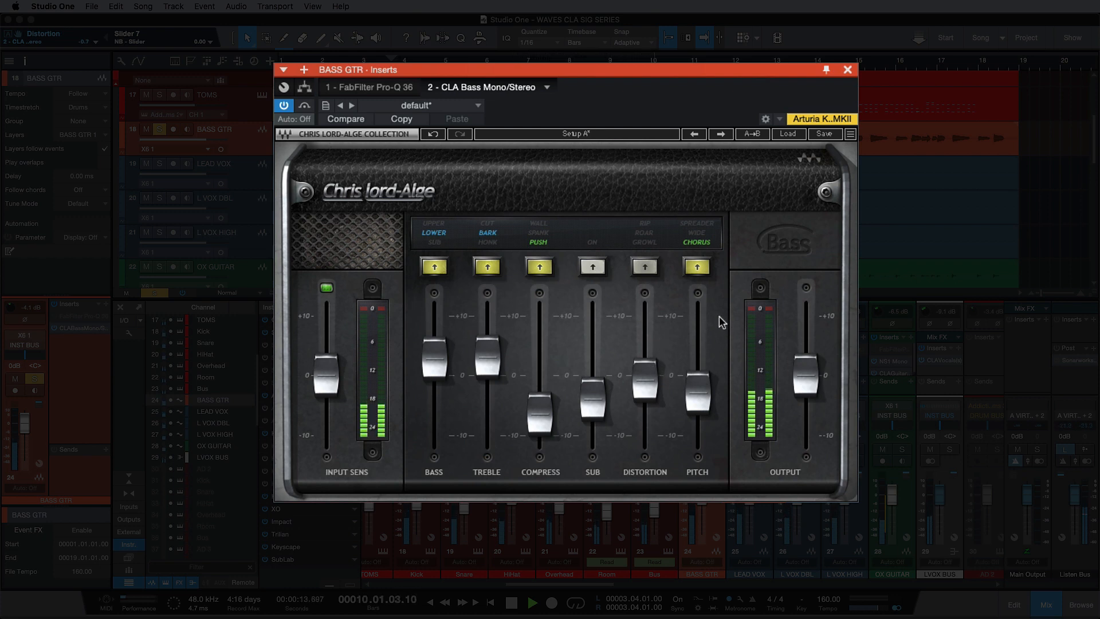
left_click(698, 391)
left_click_drag(698, 391, 698, 387)
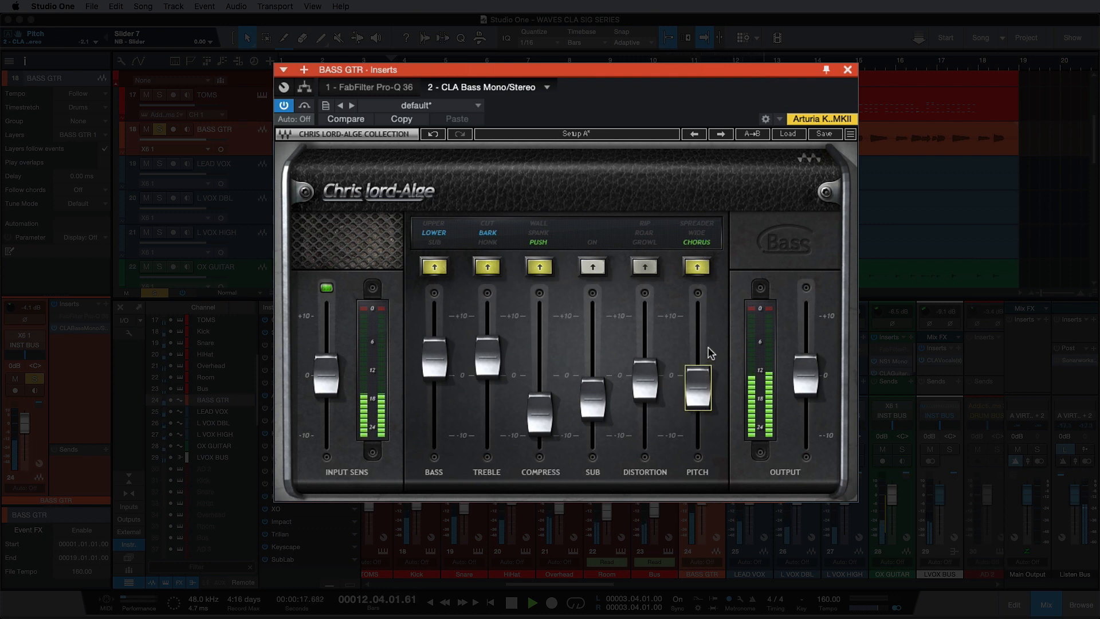
left_click(699, 233)
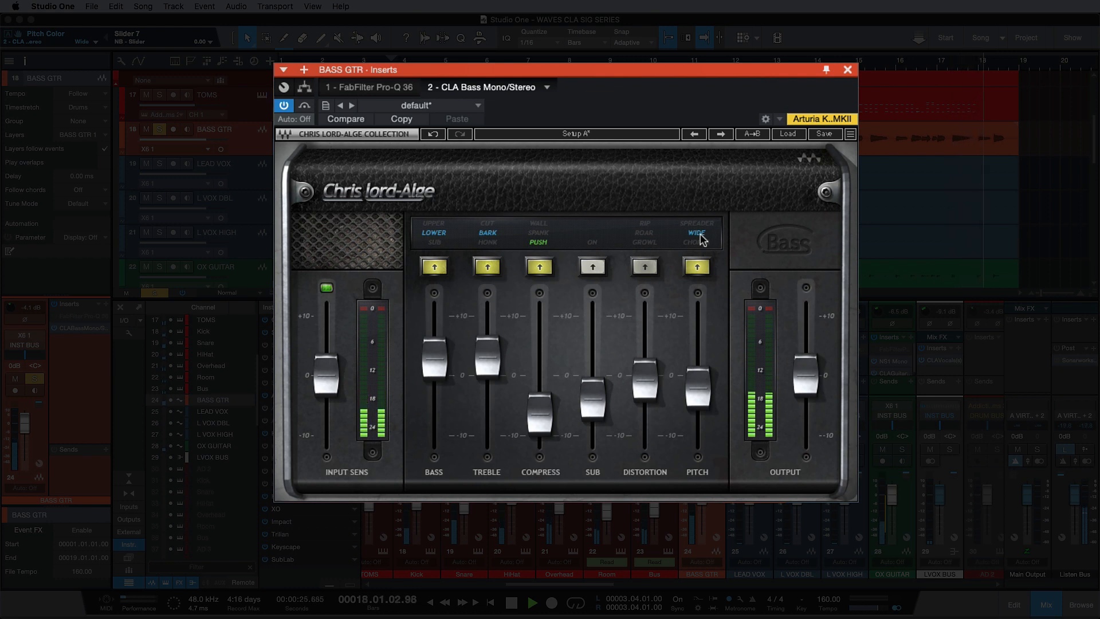
key("space")
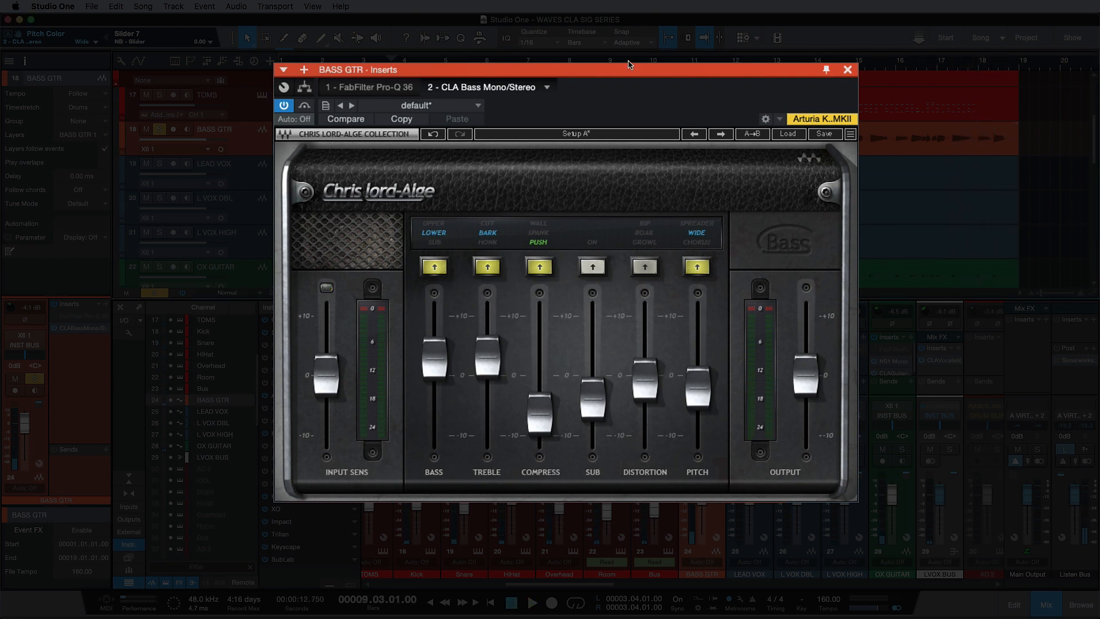
- Set the Pitch fader to about -2.4 with the Chorus color while the bass plays, and stop playback
key("space")
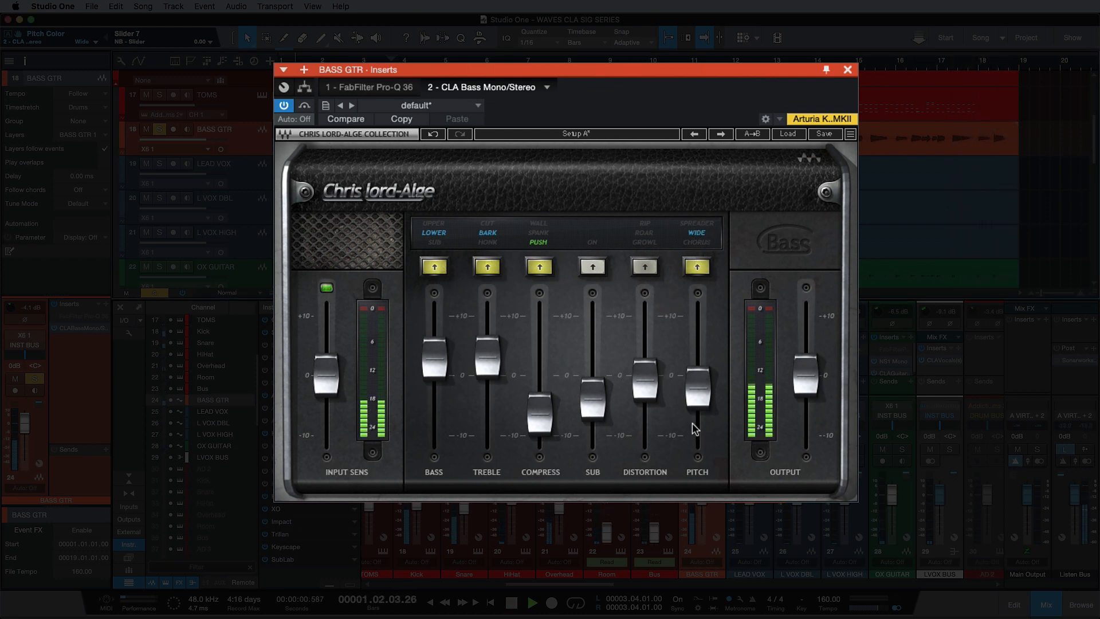
mouse_move(697, 401)
left_mouse_down()
mouse_move(698, 316)
mouse_move(702, 405)
left_mouse_up()
key("space")
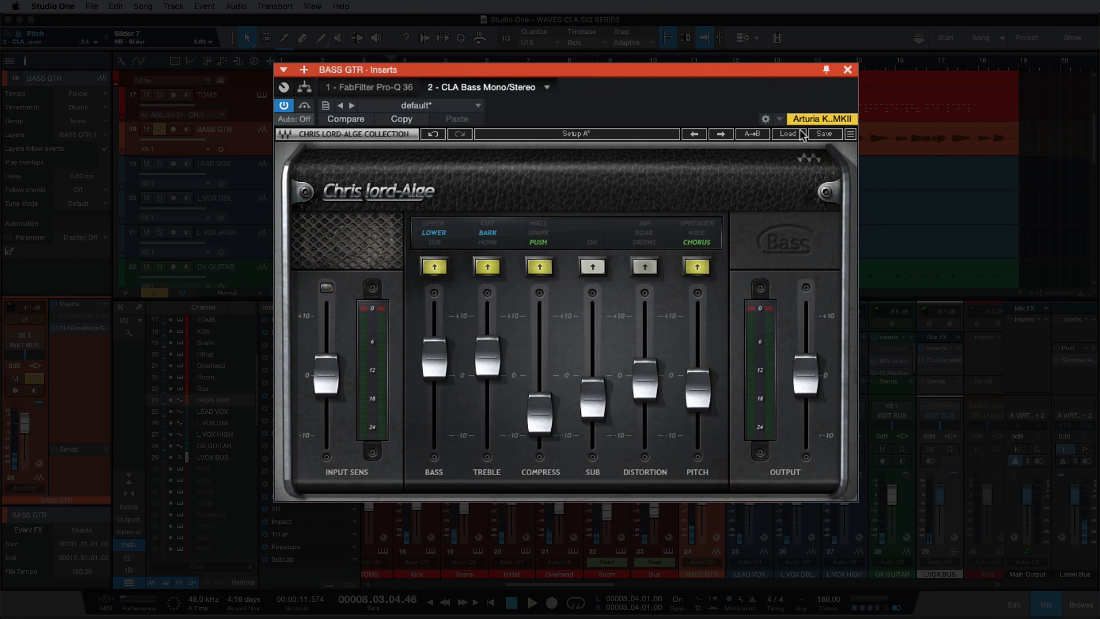
- Unsolo the BASS GTR track and play the full mix from the start
left_click(159, 130)
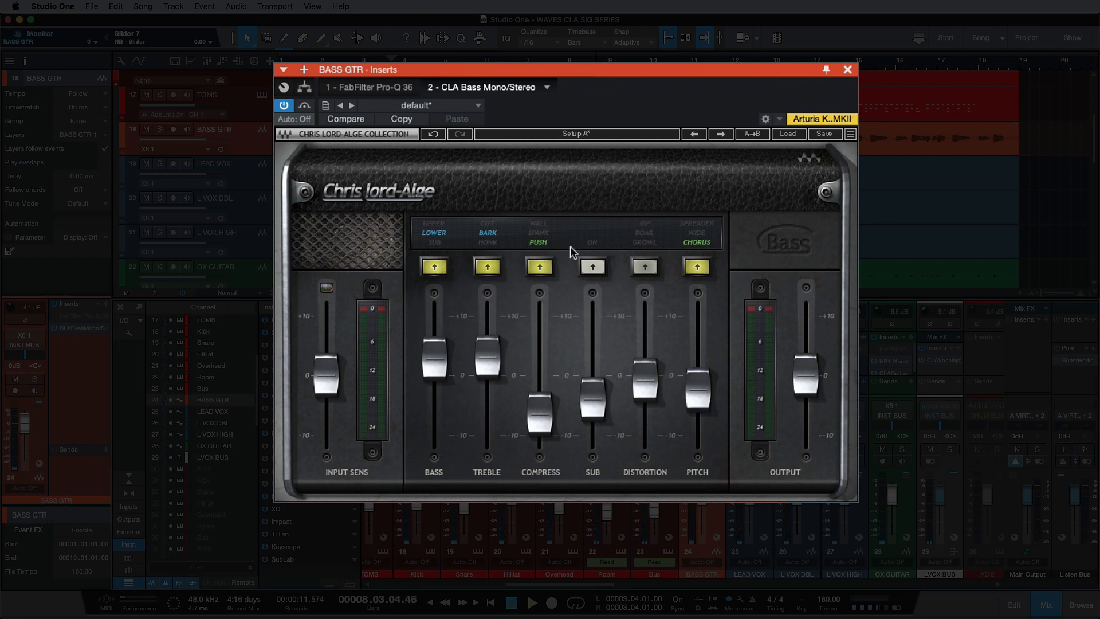
key("comma")
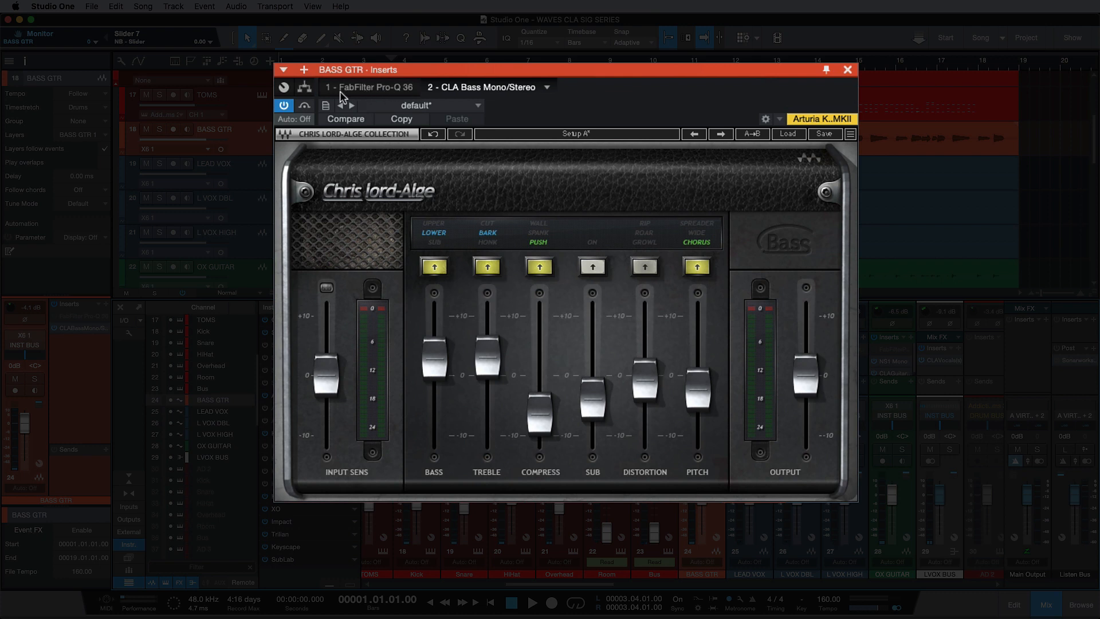
key("space")
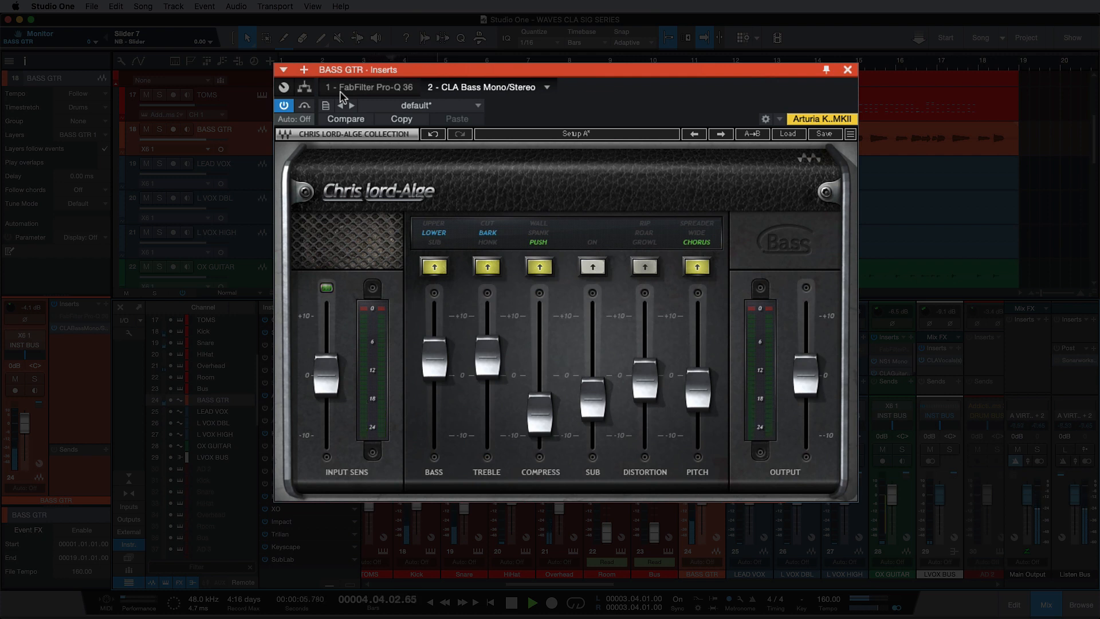
- Compare the bass with CLA Bass bypassed and active several times in the full mix, and return the playhead to the start
left_click(309, 106)
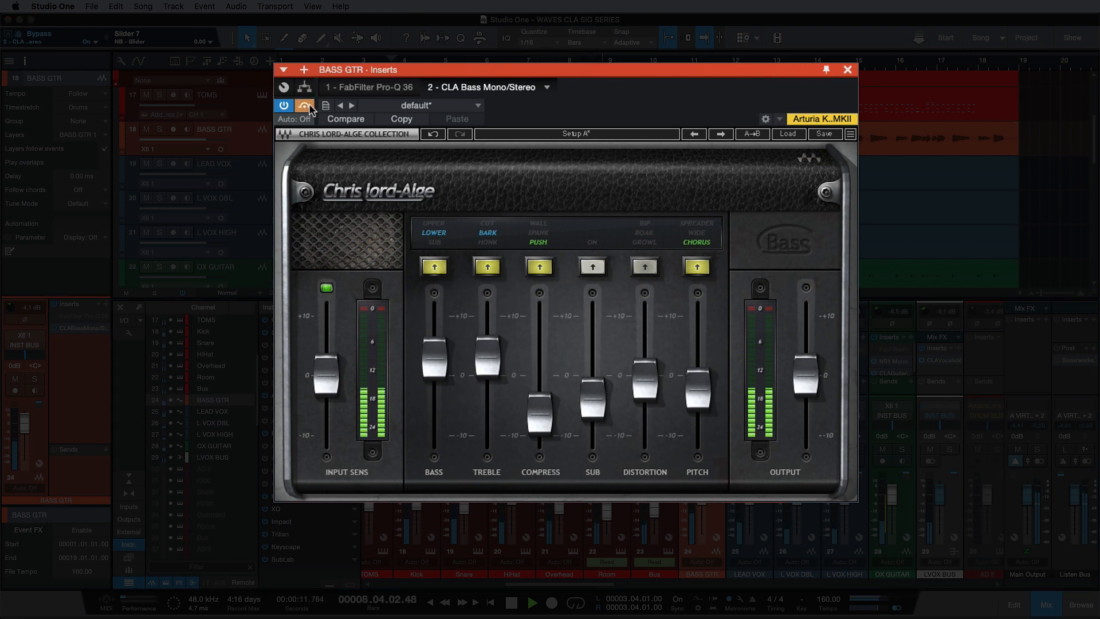
left_click(308, 106)
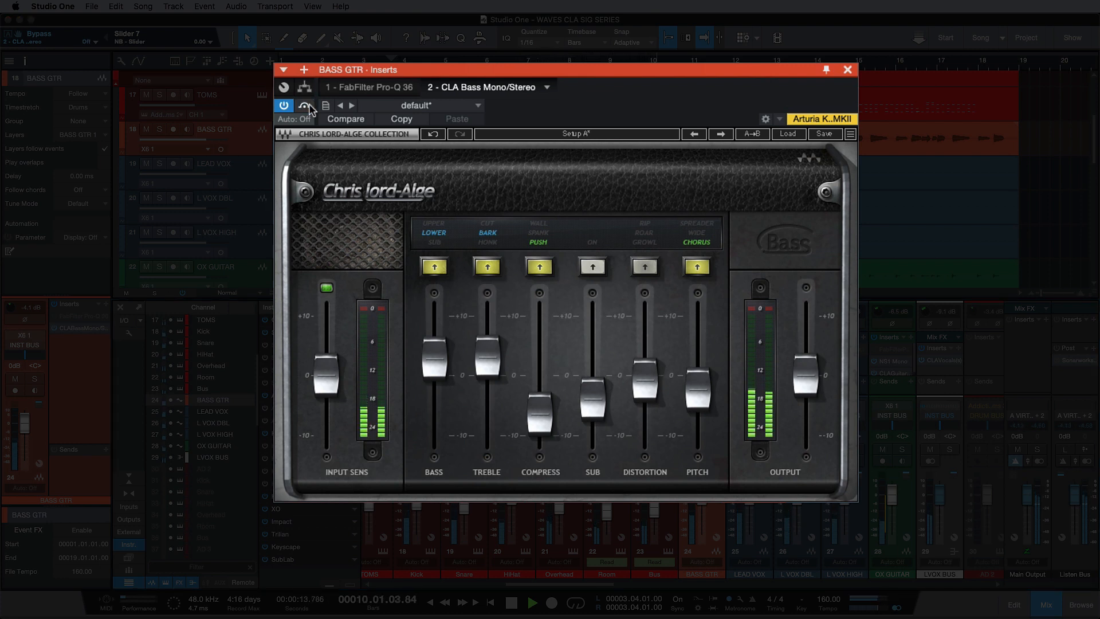
left_click(308, 106)
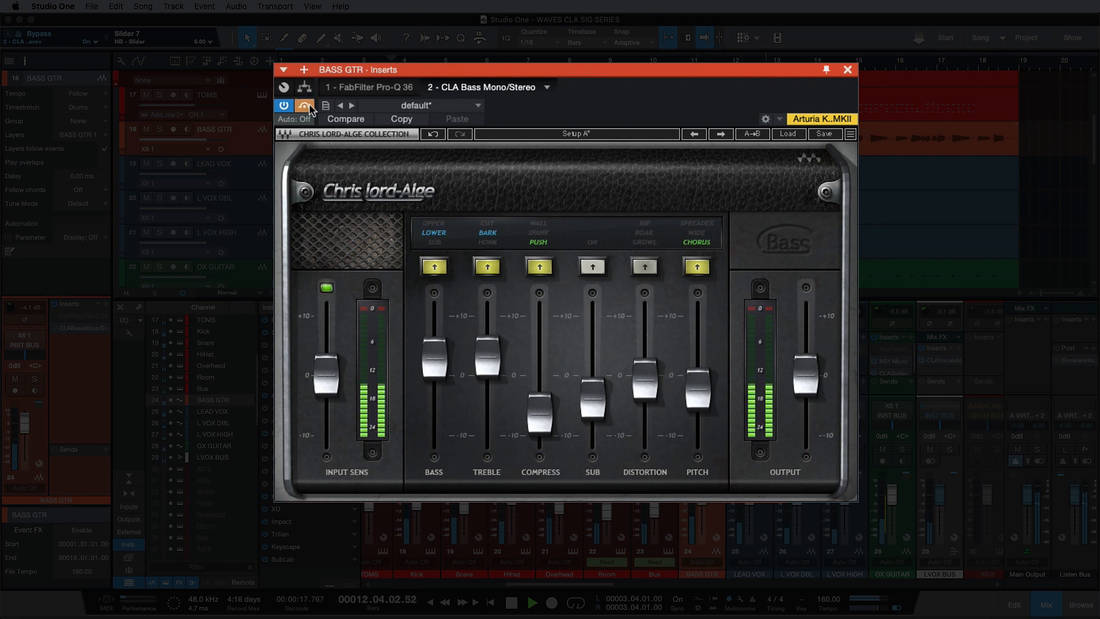
left_click(308, 106)
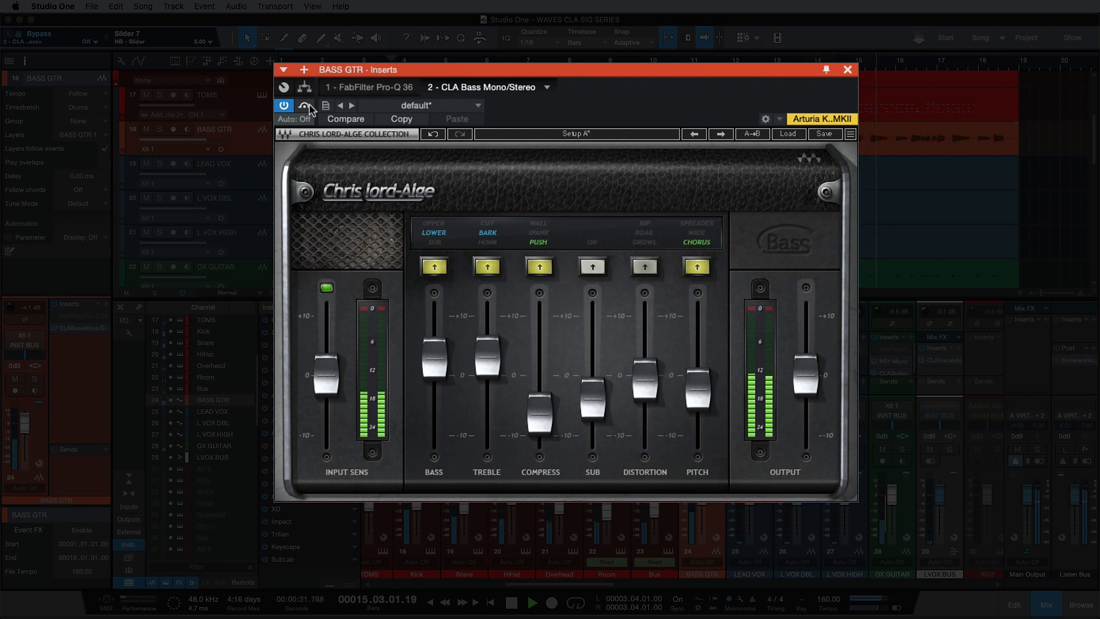
left_click(306, 106)
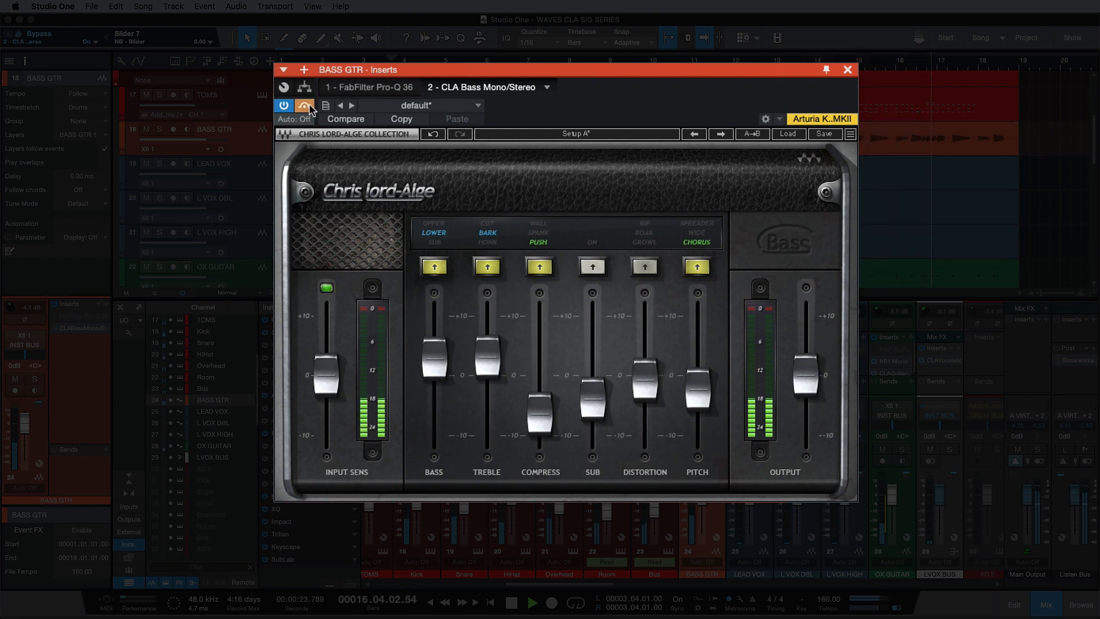
left_click(307, 106)
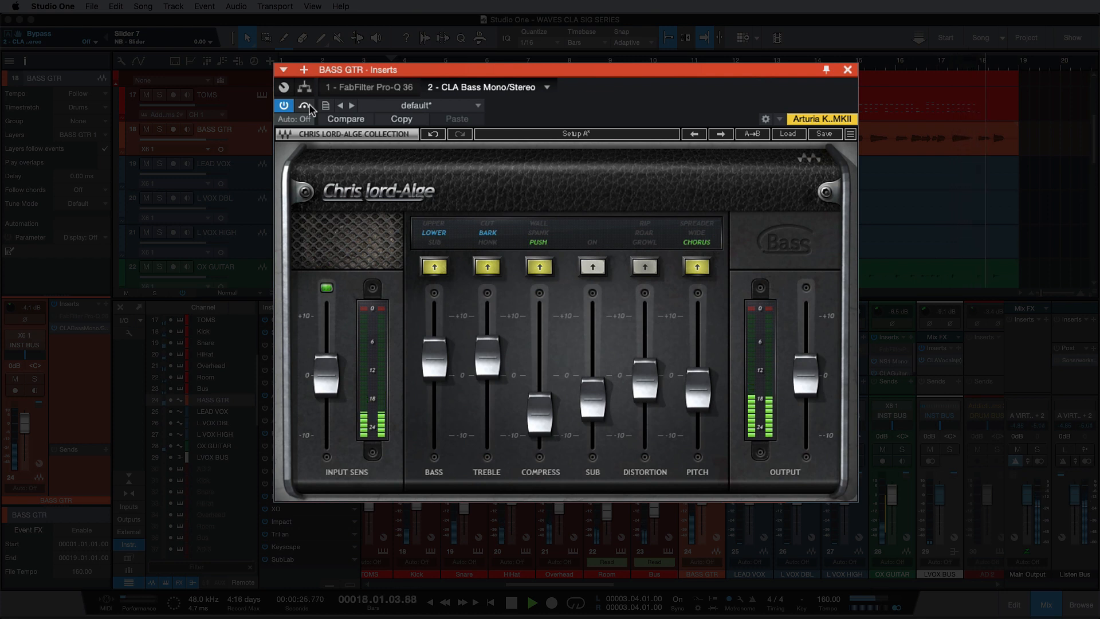
key("space")
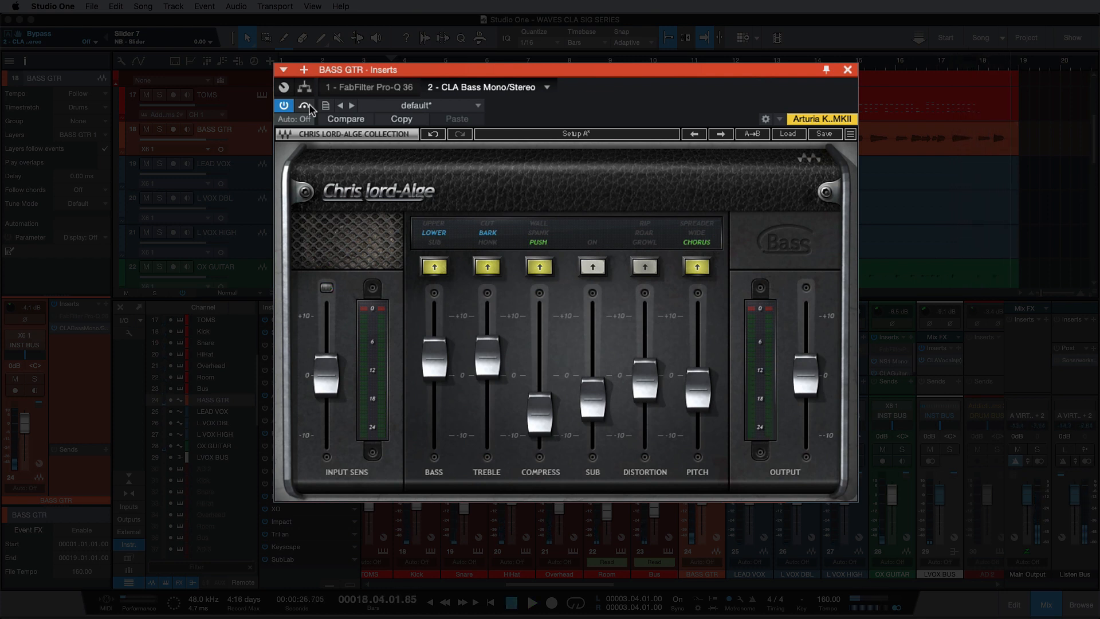
key("comma")
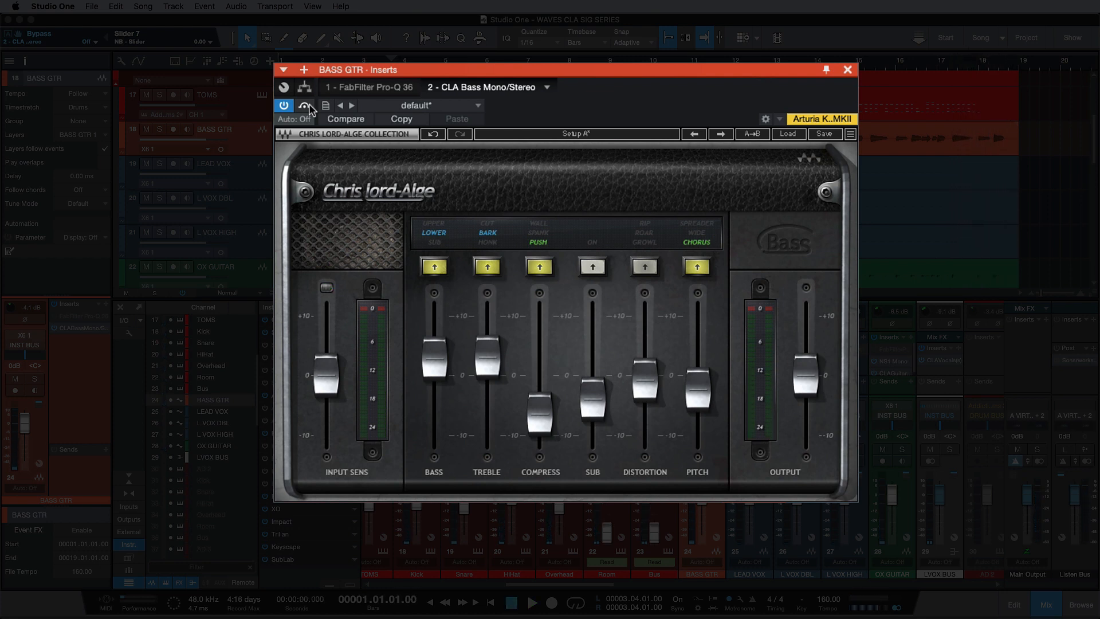